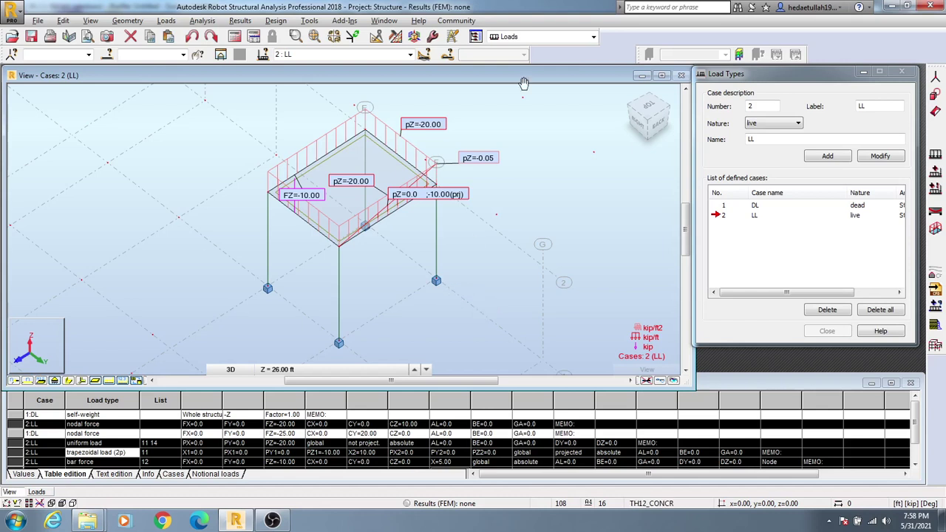
# Expand the layout selector, currently 'Loads', to list the available workspace layouts
pyautogui.click(592, 37)
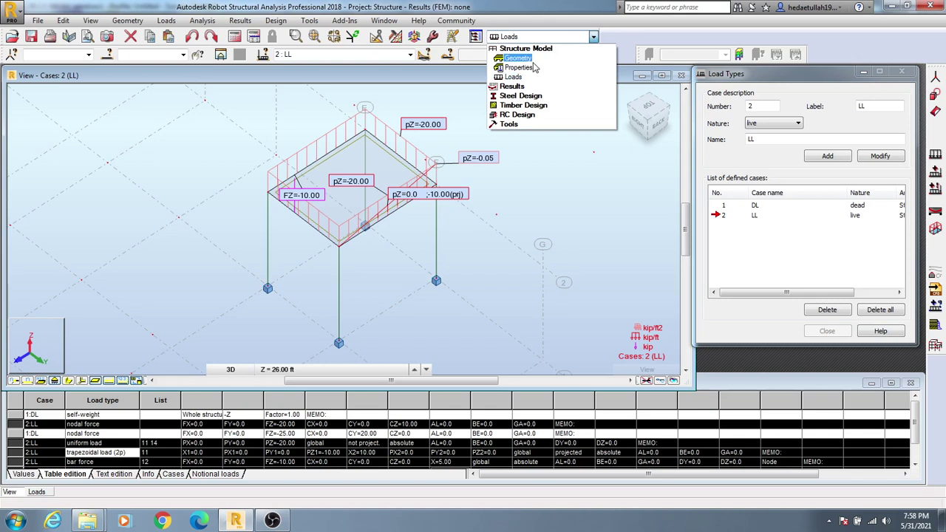
# Switch to the Geometry layout, keep case 1 : DL current, and bring up the Loads menu
pyautogui.click(521, 58)
pyautogui.moveTo(437, 276); pyautogui.dragTo(414, 154, button='middle')
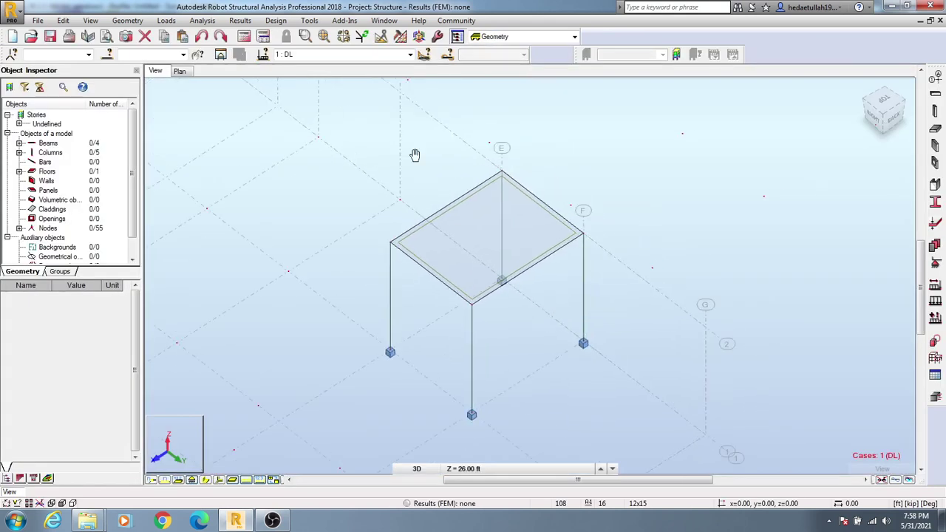
pyautogui.click(411, 54)
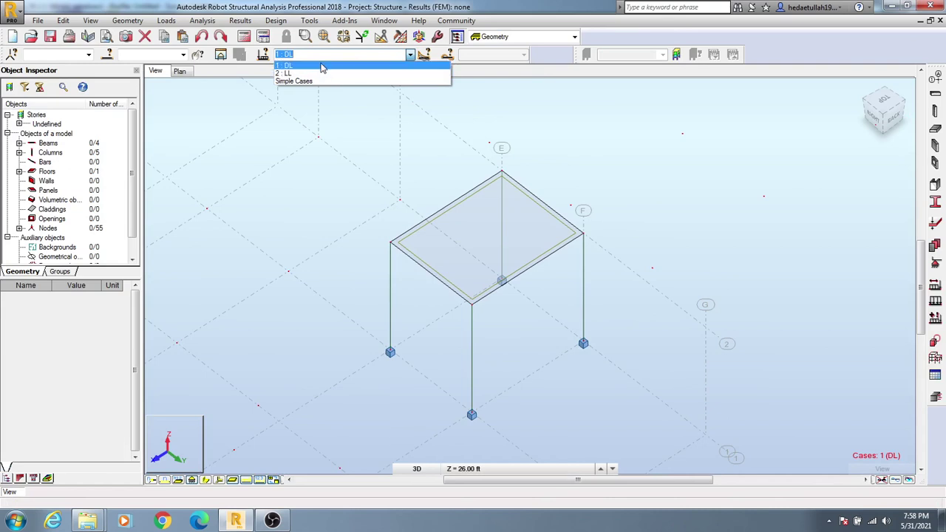
pyautogui.click(782, 57)
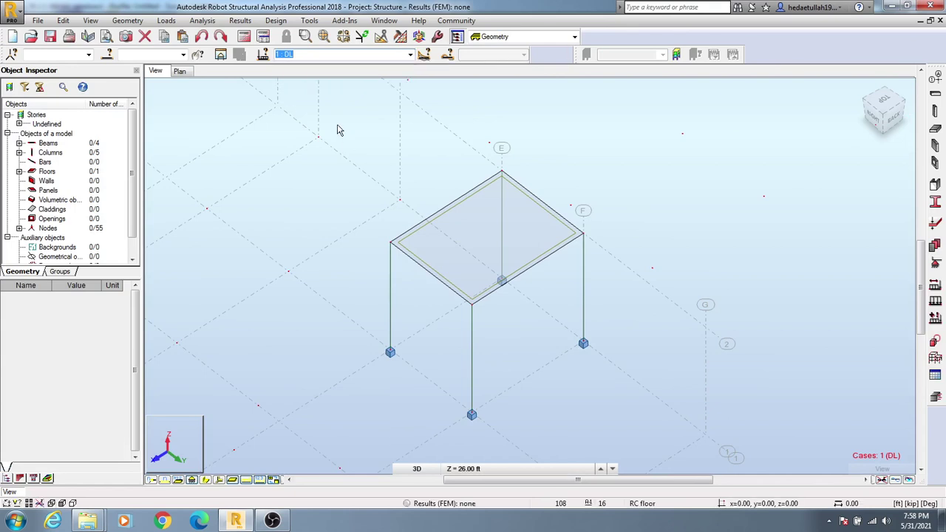
pyautogui.click(170, 21)
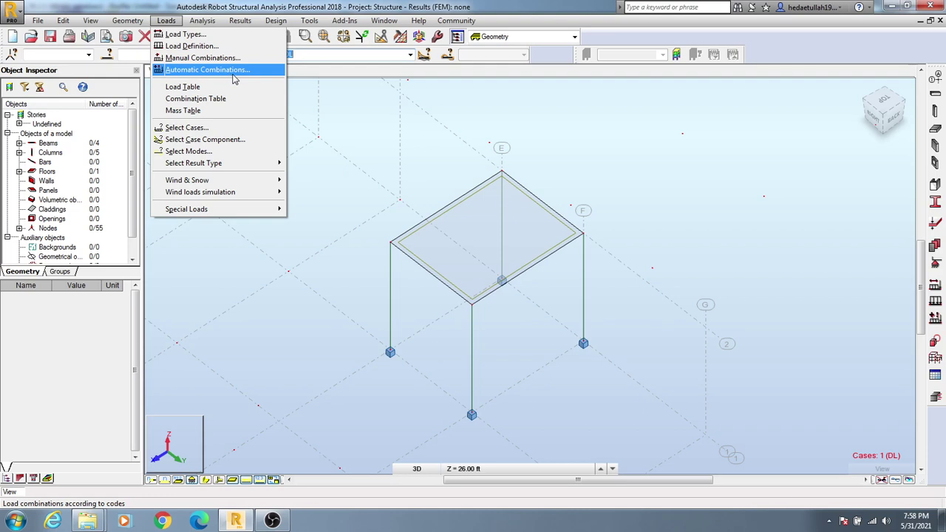
# Choose full automatic combinations under LRFD ASCE 7-10 (5 estimated) and list the codes
pyautogui.click(199, 72)
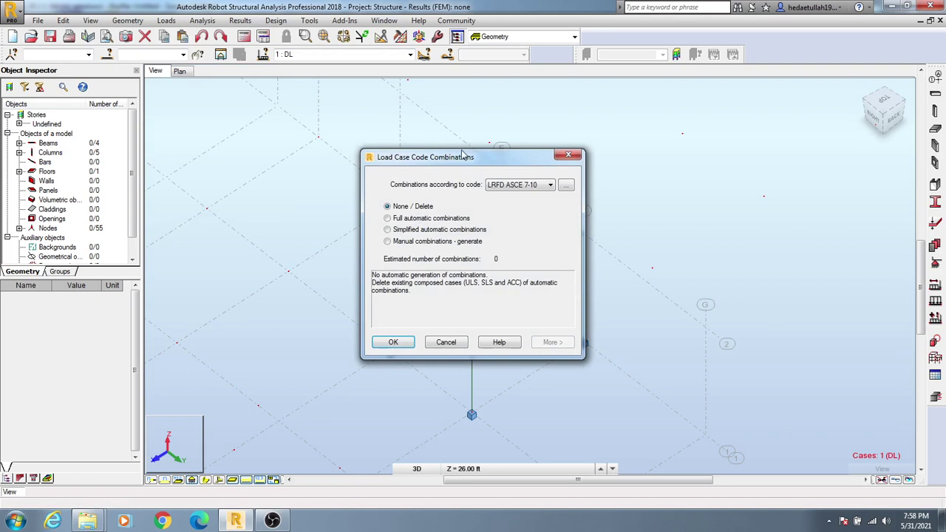
pyautogui.moveTo(463, 156); pyautogui.dragTo(391, 141)
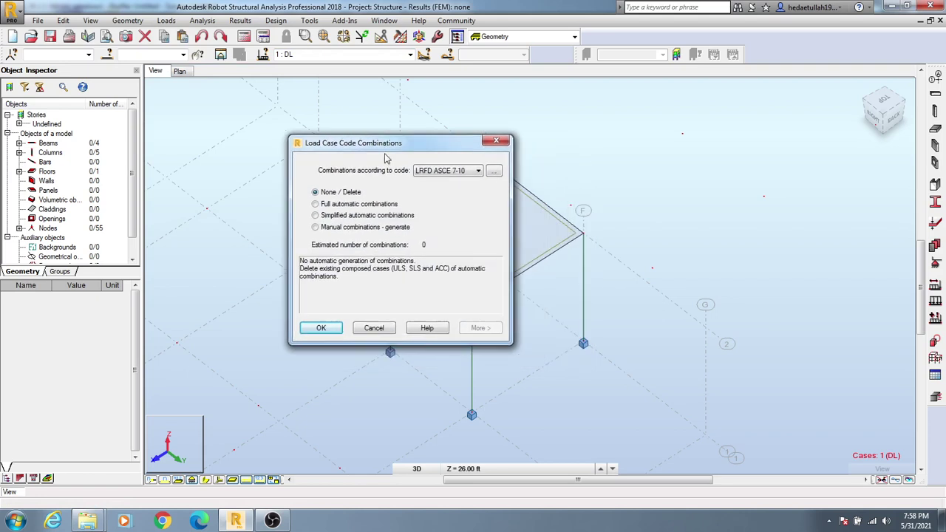
pyautogui.click(373, 211)
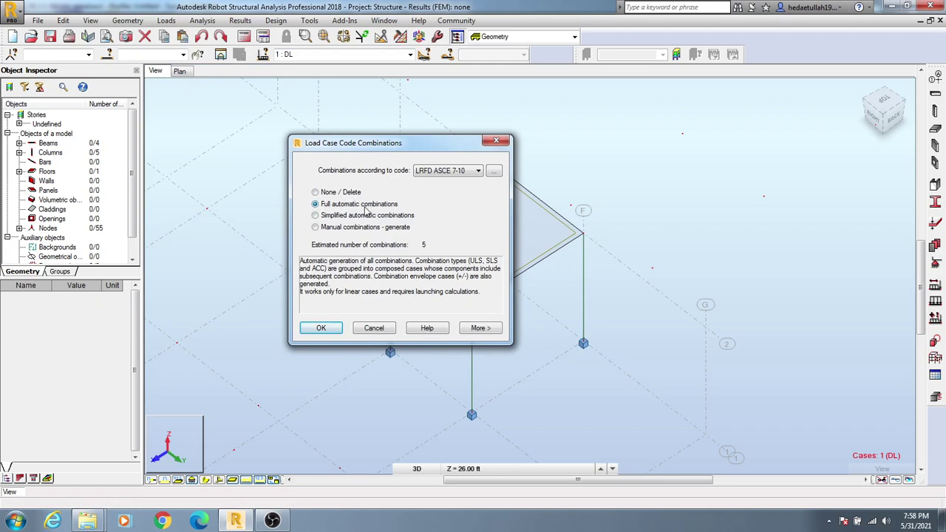
pyautogui.click(477, 172)
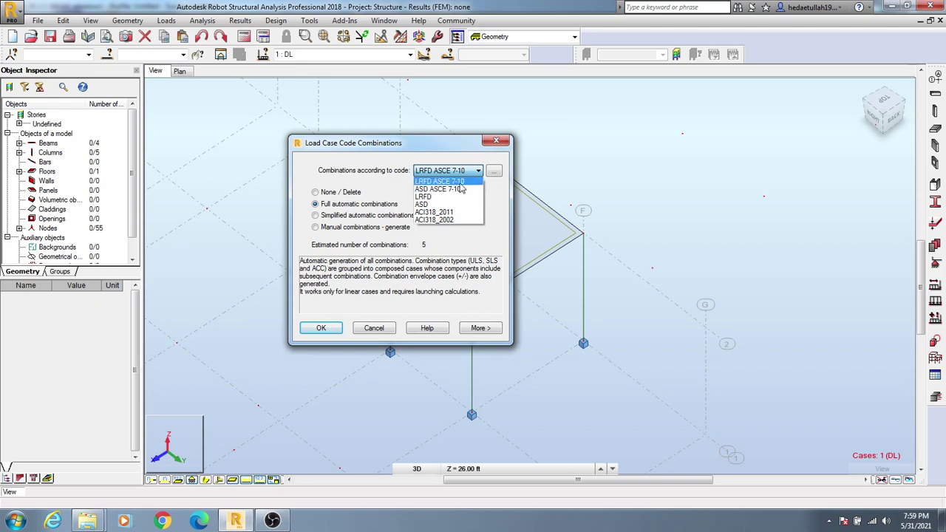
pyautogui.click(495, 213)
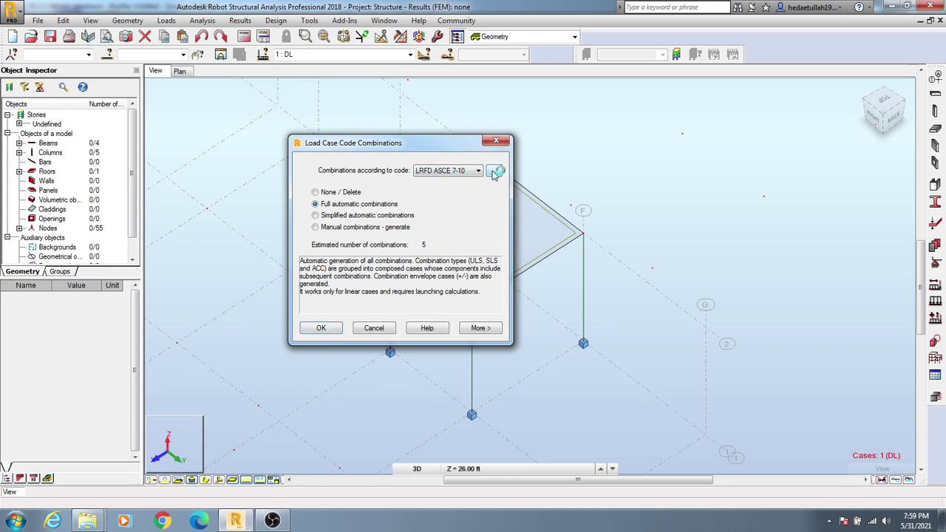
pyautogui.click(494, 171)
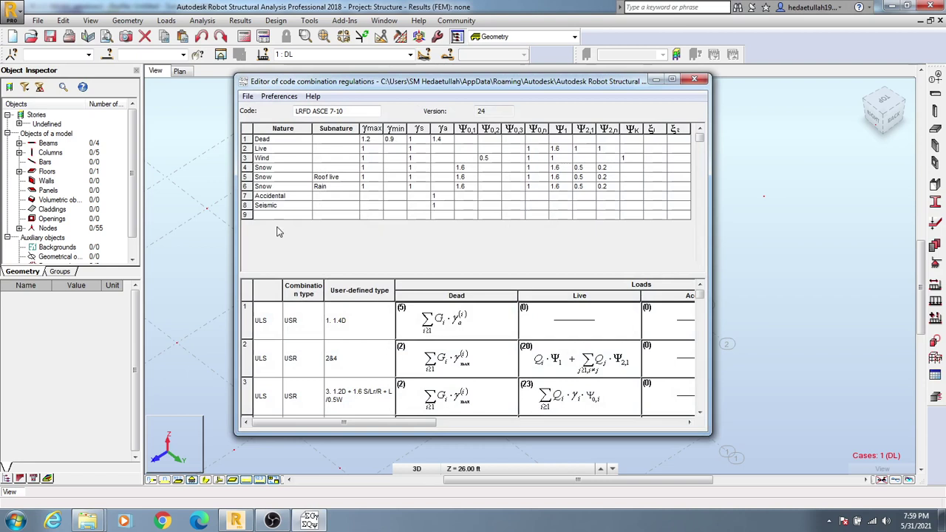
pyautogui.click(271, 140)
pyautogui.click(306, 140)
pyautogui.click(307, 141)
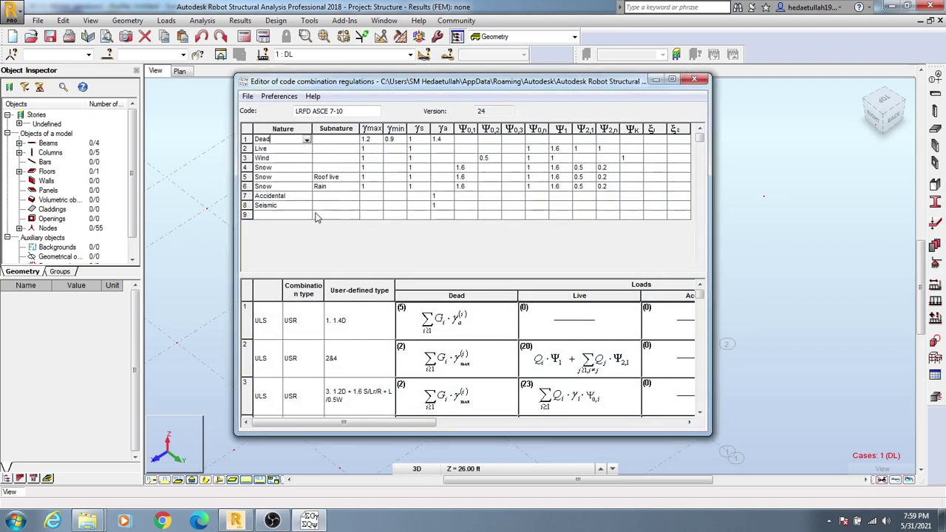
pyautogui.click(485, 112)
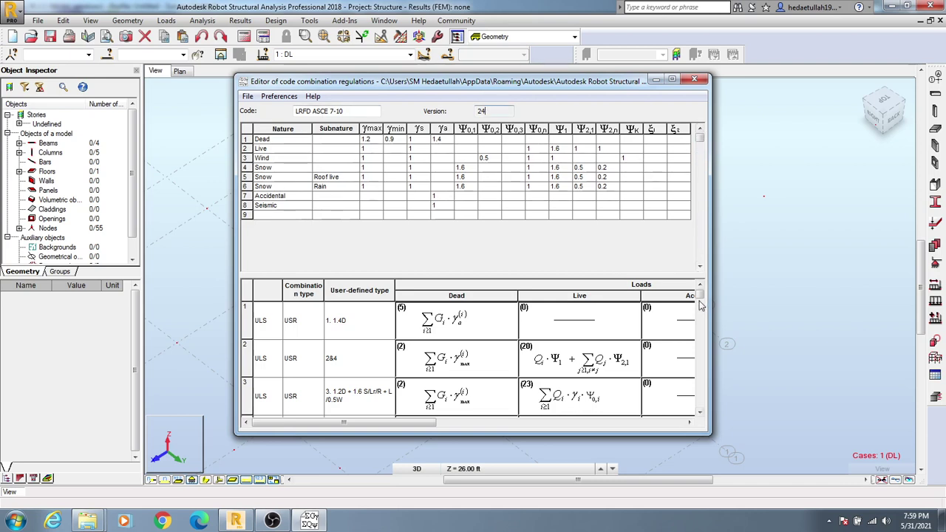
pyautogui.click(700, 414)
pyautogui.click(700, 414)
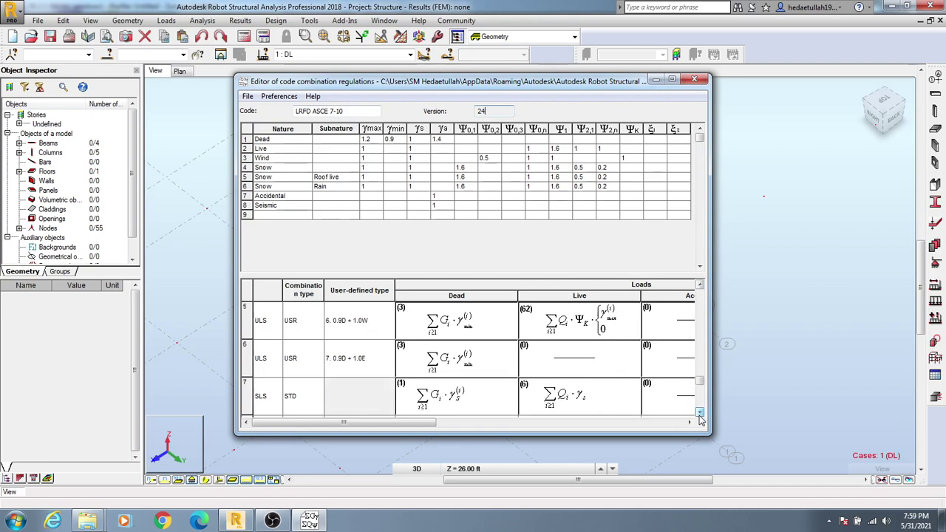
pyautogui.click(700, 414)
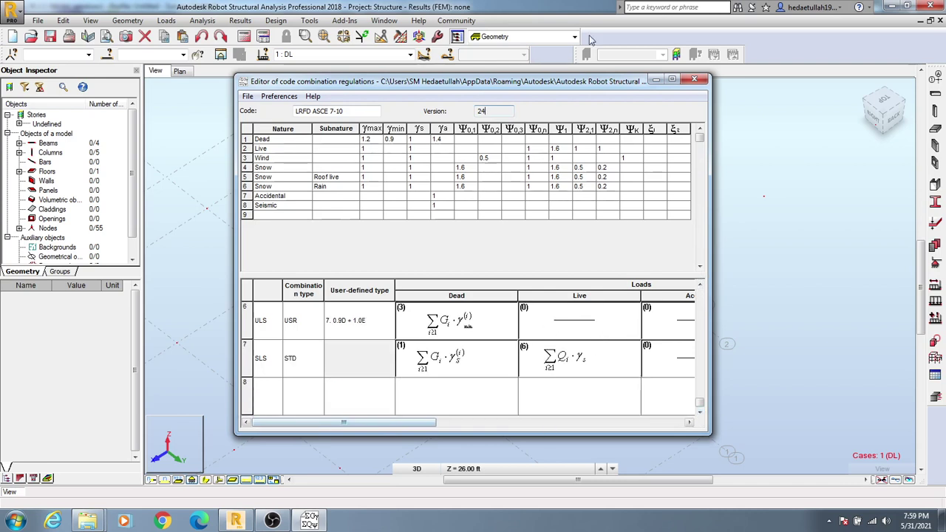
# Change the combination code to ACI318_2011 and proceed via More >
pyautogui.click(695, 80)
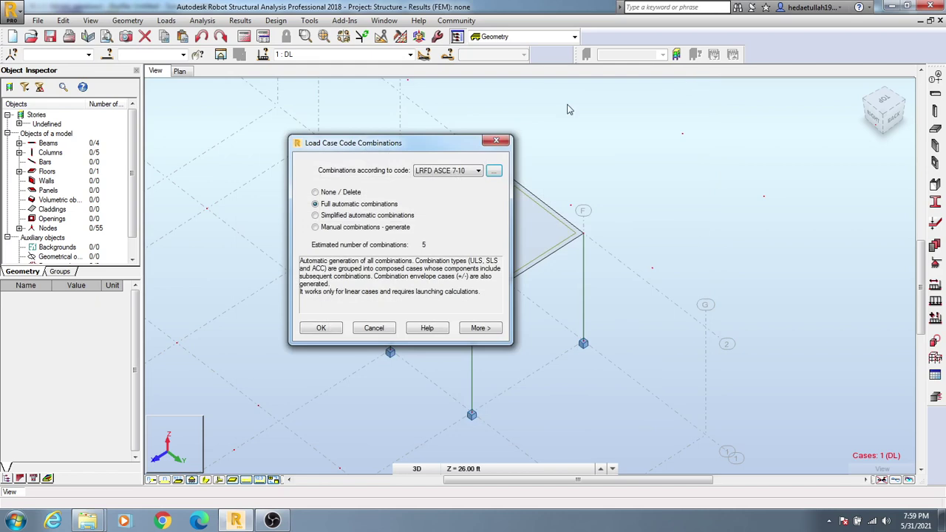
pyautogui.click(467, 171)
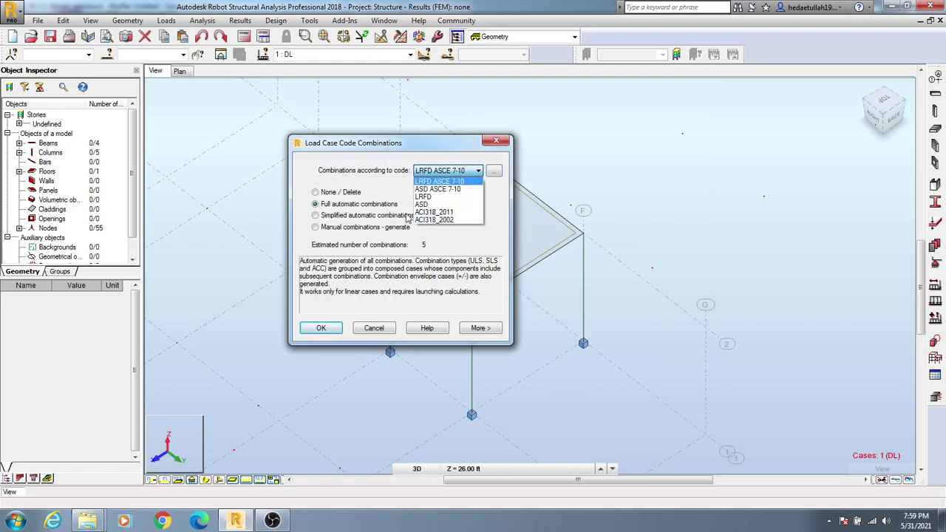
pyautogui.click(464, 216)
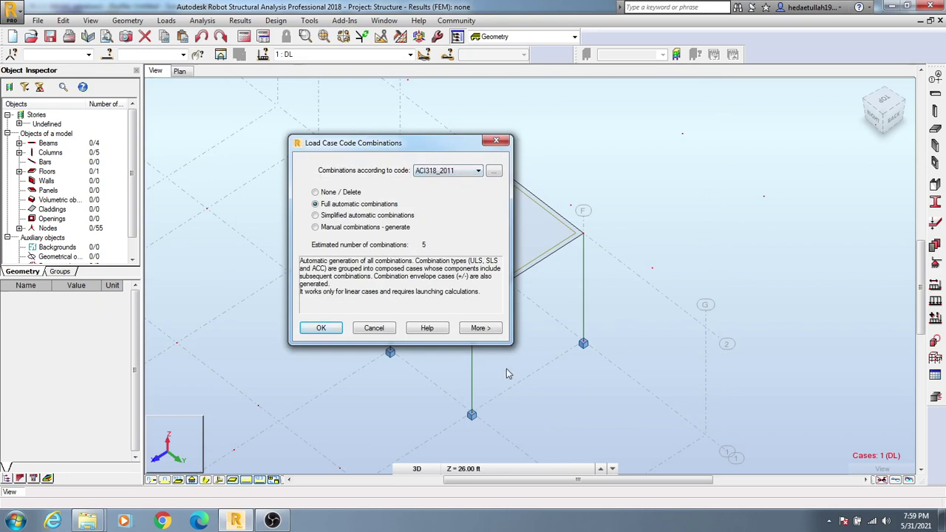
pyautogui.click(480, 331)
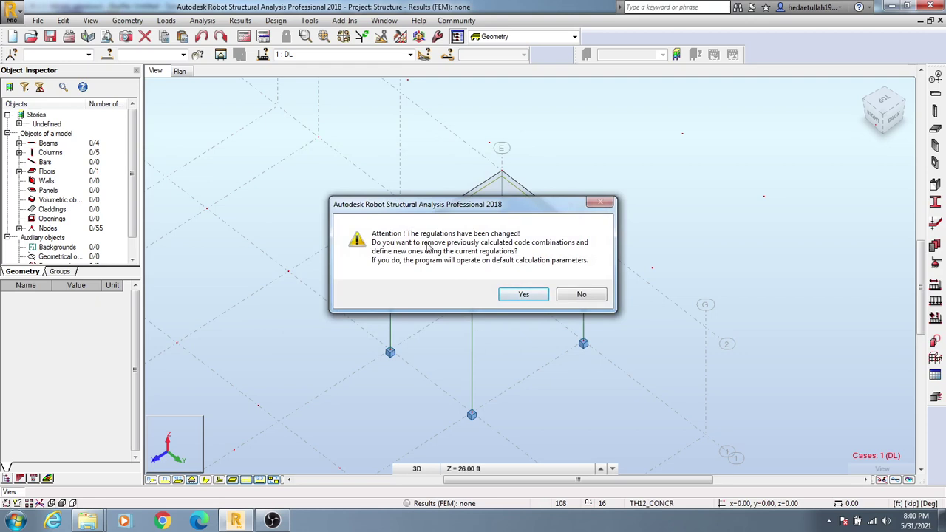
# Accept the ACI318_2011 regulations and leave ULS, SLS and ACC combinations enabled
pyautogui.click(524, 294)
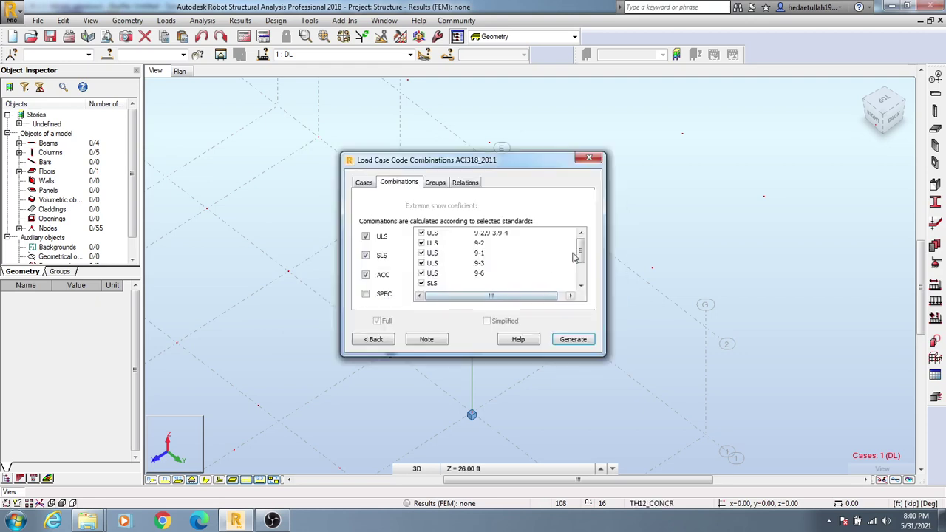
pyautogui.moveTo(580, 255)
pyautogui.mouseDown()
pyautogui.moveTo(585, 280)
pyautogui.moveTo(592, 243)
pyautogui.mouseUp()
pyautogui.click(365, 275)
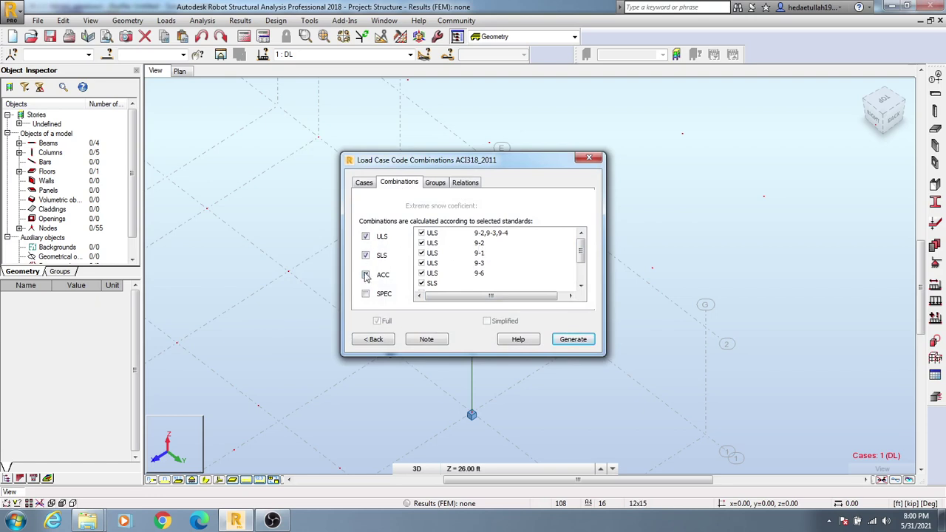
pyautogui.click(365, 255)
pyautogui.click(365, 255)
pyautogui.click(366, 238)
pyautogui.click(365, 255)
pyautogui.click(366, 274)
pyautogui.click(365, 255)
# Review the Groups, Relations and Cases tabs, ending back on Combinations
pyautogui.click(435, 183)
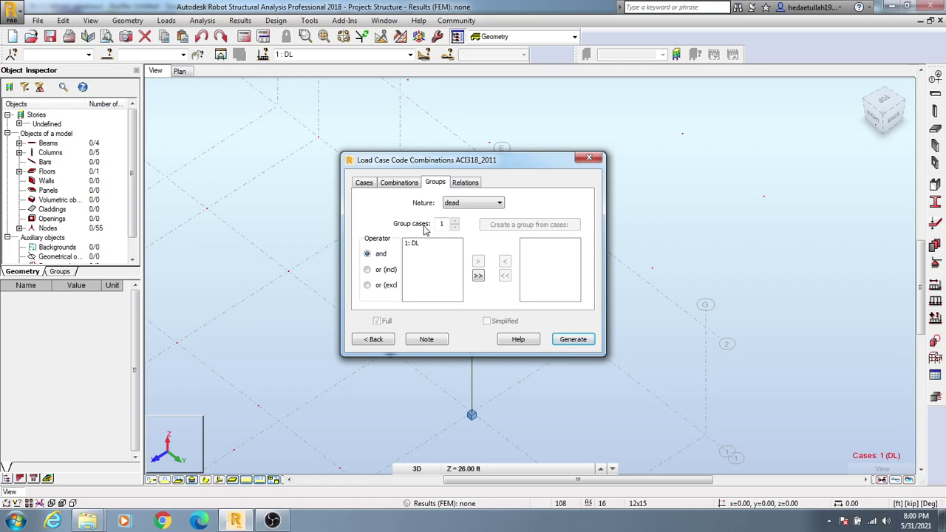
pyautogui.click(467, 185)
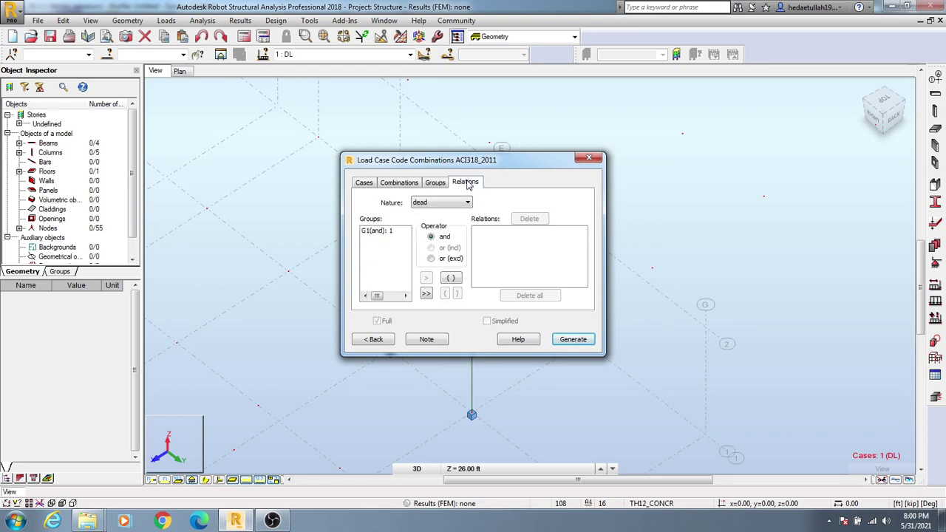
pyautogui.click(435, 182)
pyautogui.click(399, 182)
pyautogui.click(364, 183)
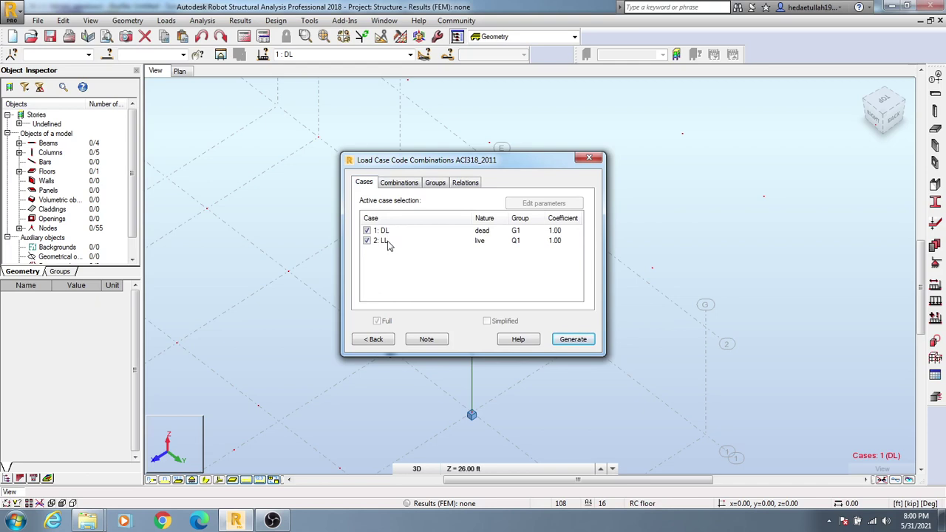
pyautogui.click(406, 185)
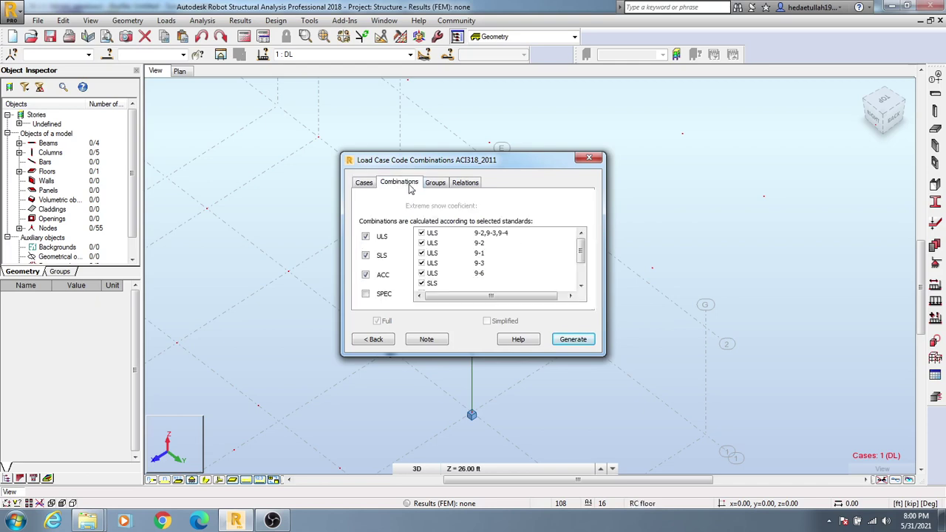
pyautogui.moveTo(496, 296); pyautogui.dragTo(429, 303)
# Generate the ACI318_2011 combinations and confirm combination case 1 in the load-case list
pyautogui.click(571, 346)
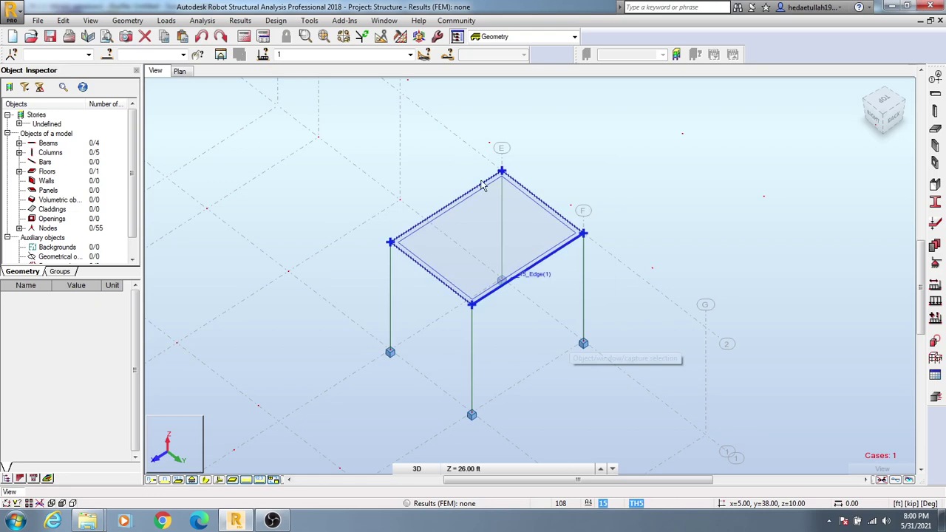
pyautogui.click(410, 55)
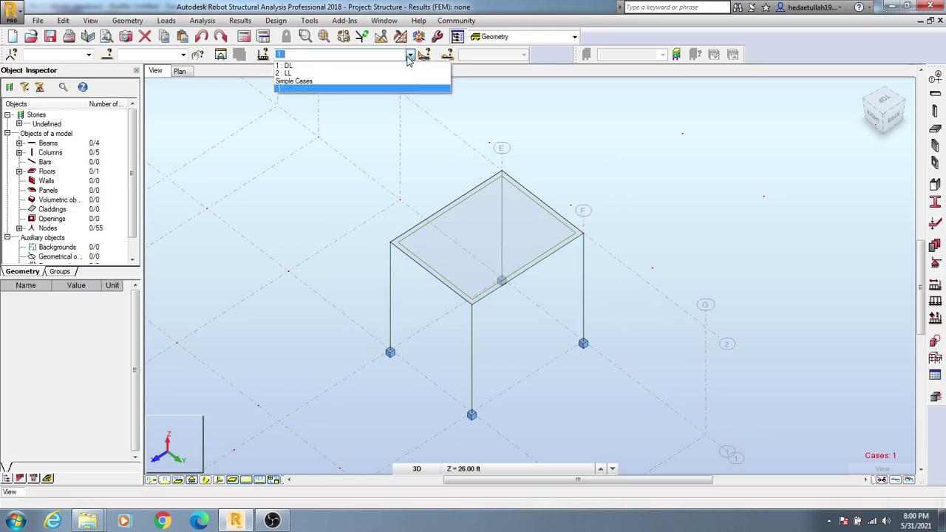
pyautogui.click(782, 57)
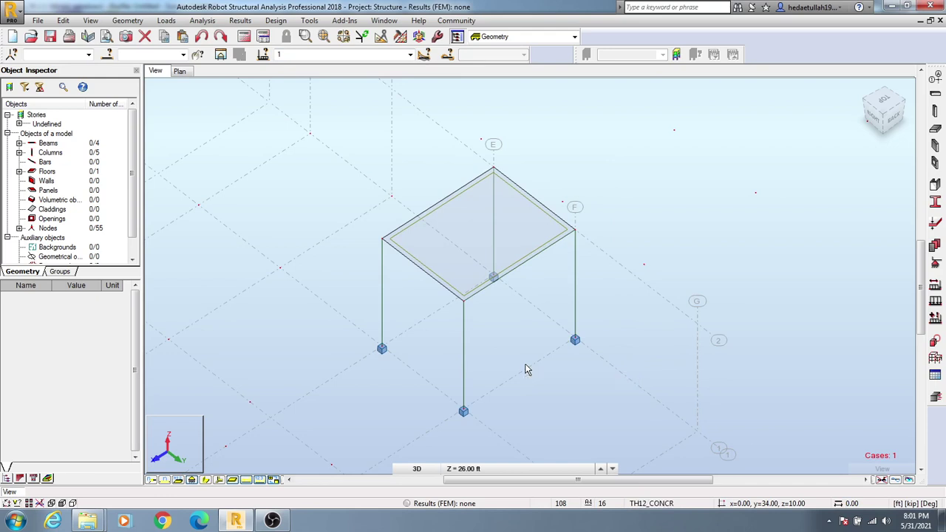
pyautogui.moveTo(525, 367); pyautogui.dragTo(528, 367, button='middle')
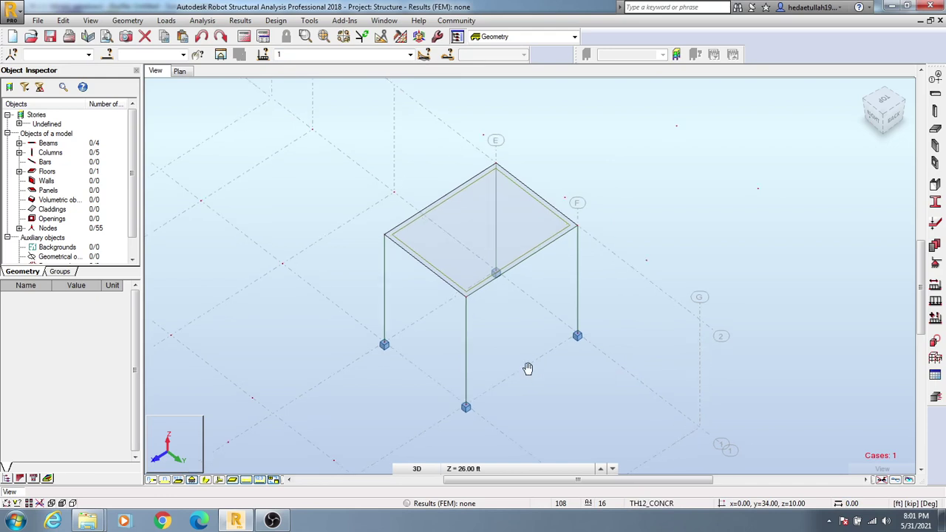